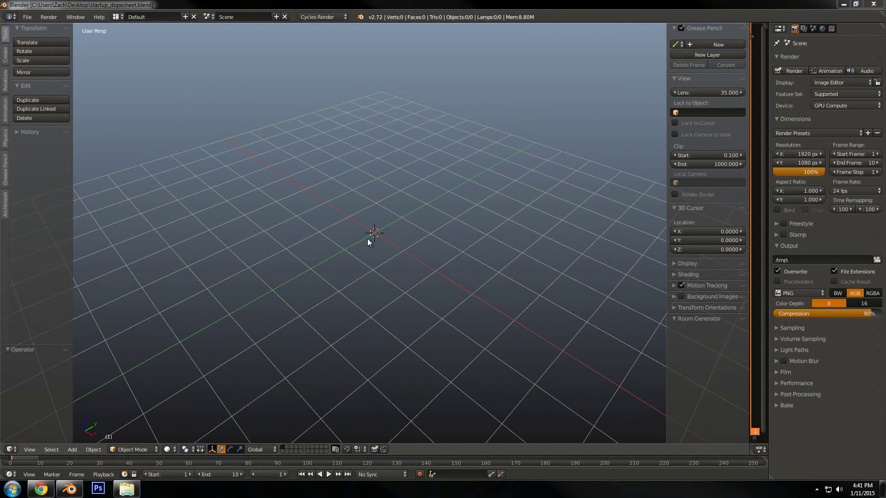
Add a cube at the scene centre and widen the Dope Sheet beside the viewport.
middle_drag(365, 242, 376, 257)
key(shift+a)
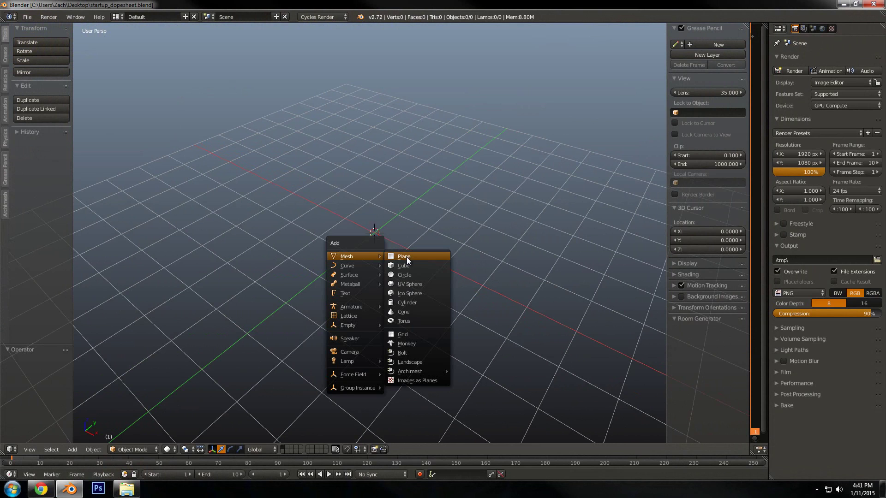
click(408, 264)
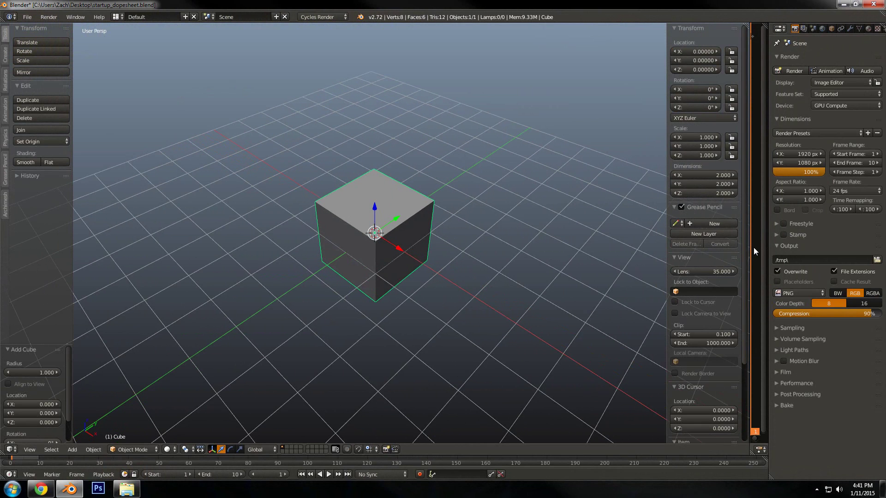
drag(749, 248, 525, 249)
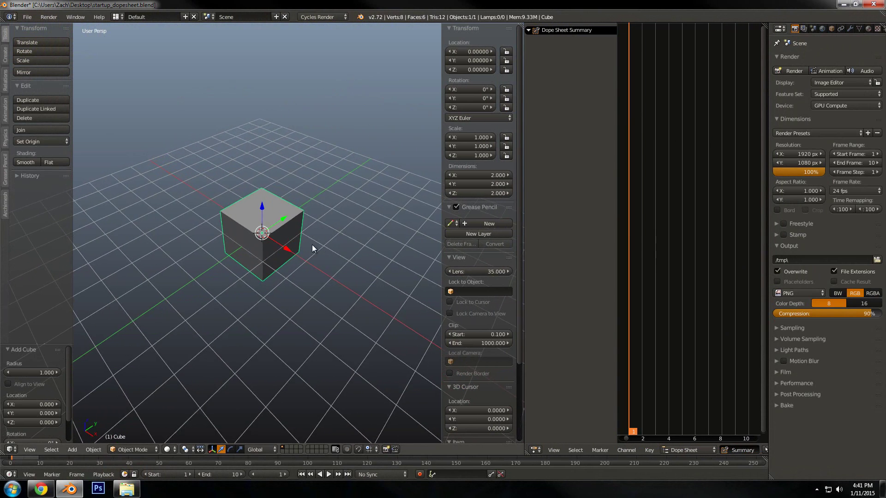
scroll(312, 242, up, 2)
Keyframe the cube's location at frame 1, then at a new up-right position on frame 10.
key(i)
click(312, 242)
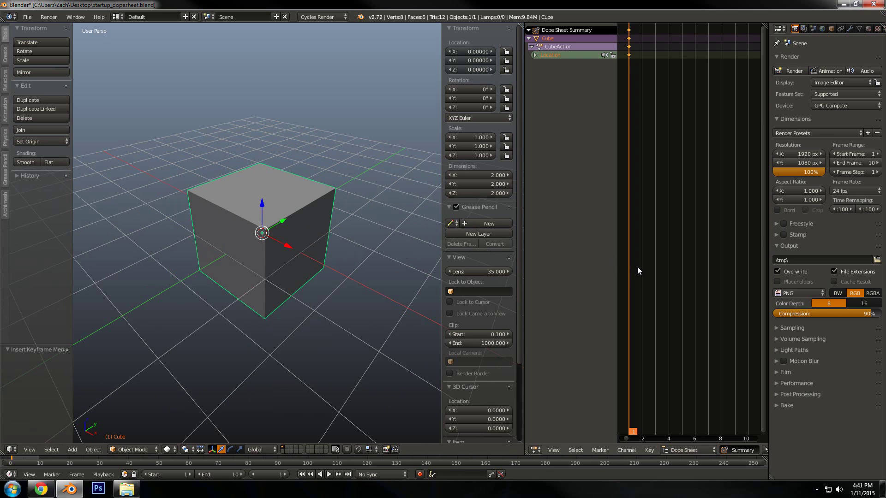
drag(637, 266, 747, 284)
scroll(265, 248, down, 1)
scroll(265, 249, down, 2)
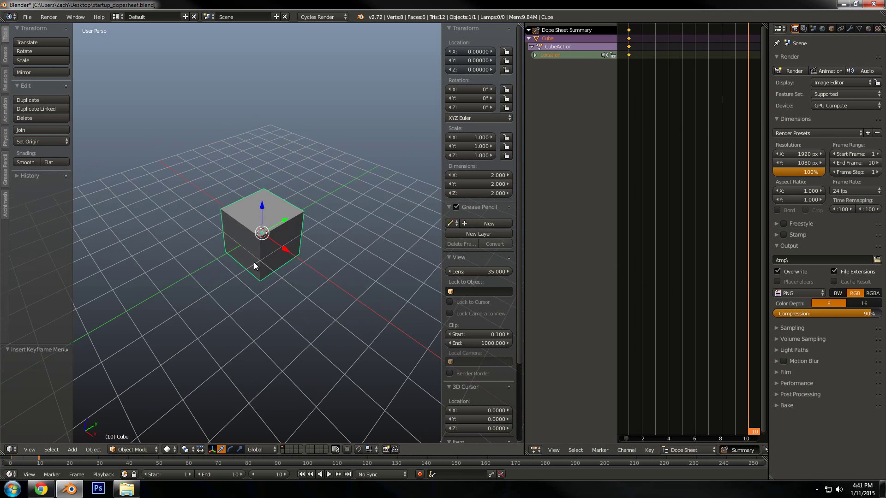
key(g)
click(327, 246)
key(i)
click(329, 245)
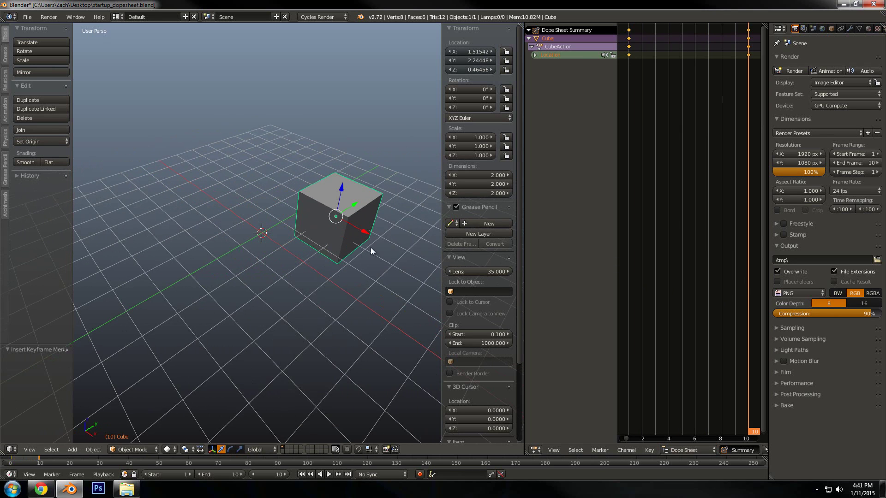
Scrub to preview the motion, then delete all the cube's animation channels.
mouse_move(655, 218)
mouse_down()
mouse_move(751, 221)
mouse_move(625, 221)
mouse_up()
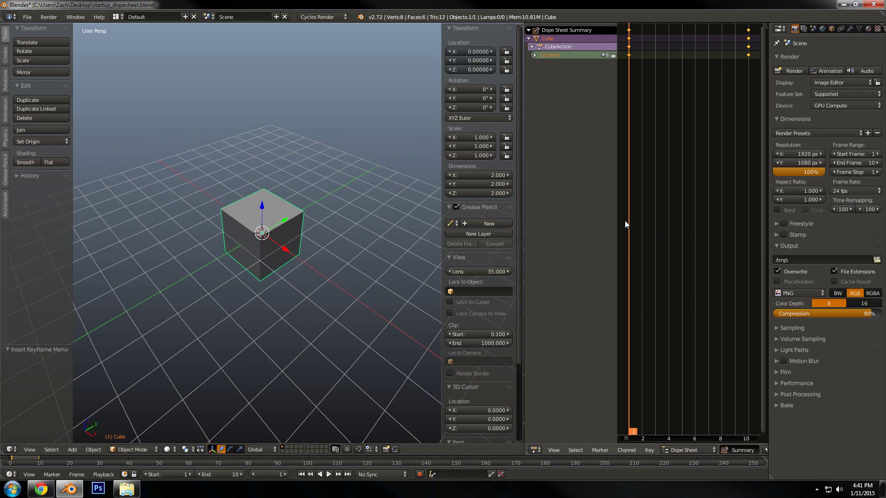
click(556, 55)
key(x)
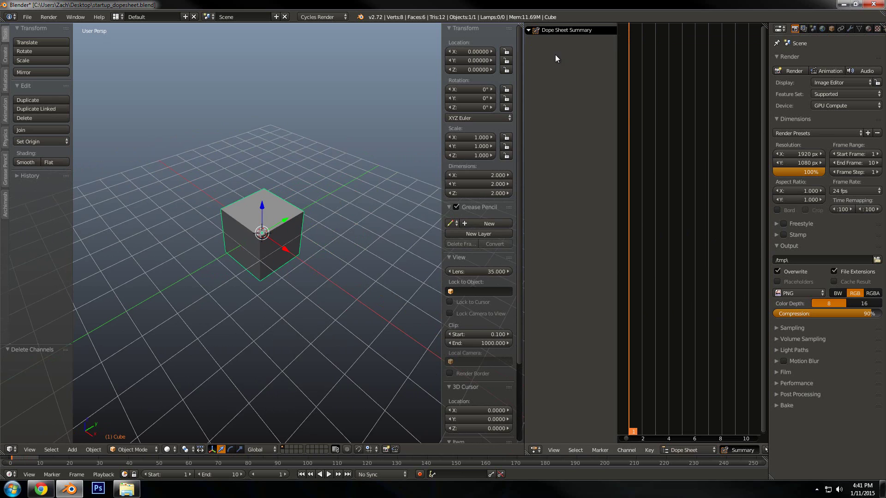
scroll(272, 248, up, 2)
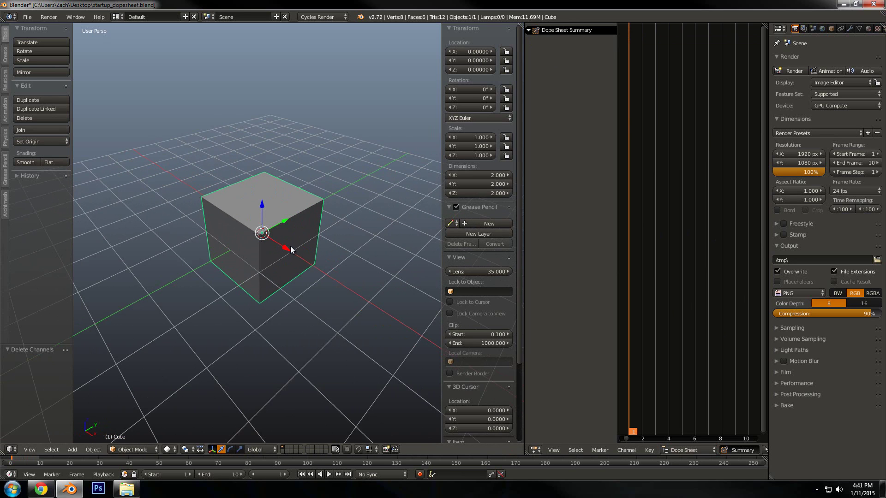
Add a Subdivision Surface modifier to the cube from the Modifiers properties.
click(852, 28)
click(810, 62)
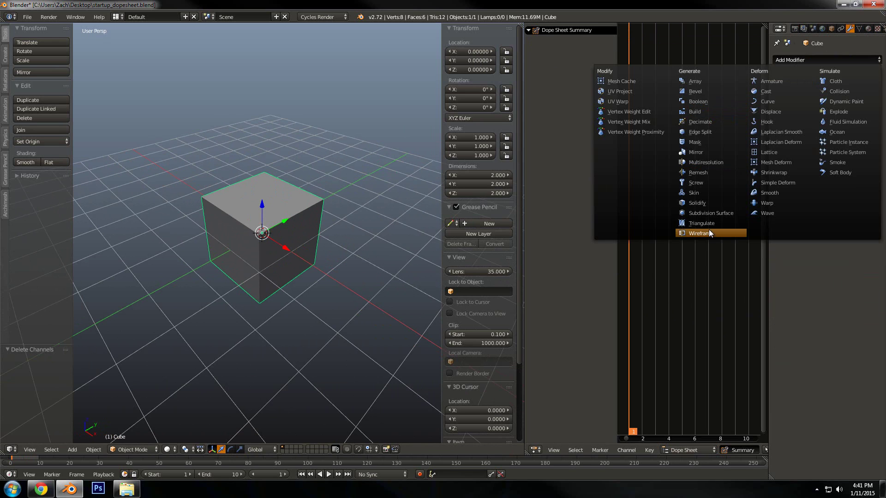
click(711, 216)
scroll(294, 238, up, 4)
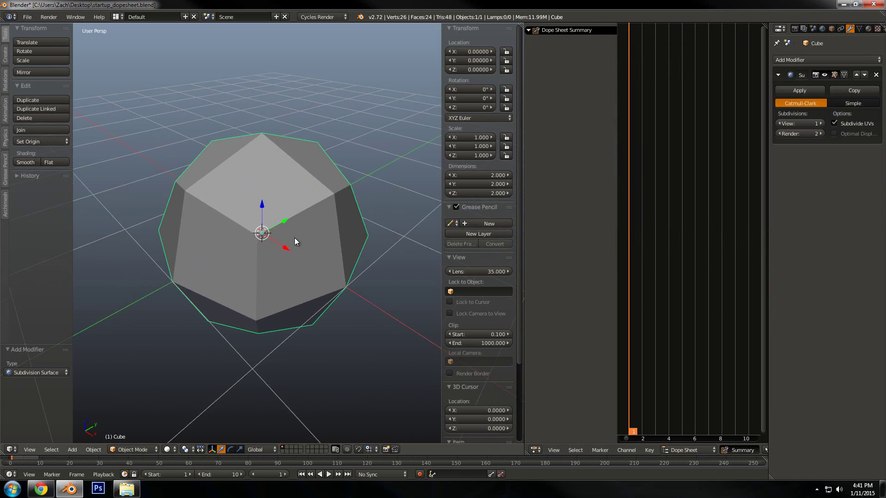
scroll(296, 242, down, 1)
Apply Shade Smooth to the cube through the Z shading menu.
key(z)
click(299, 243)
key(z)
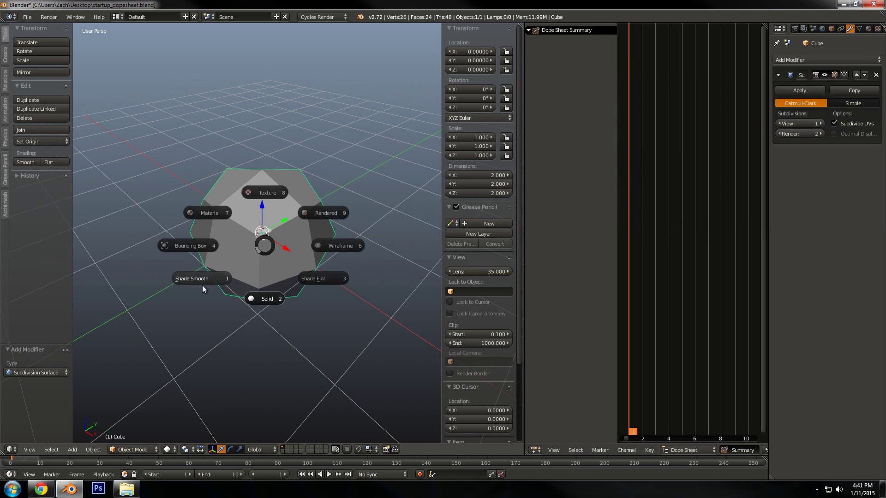
click(202, 285)
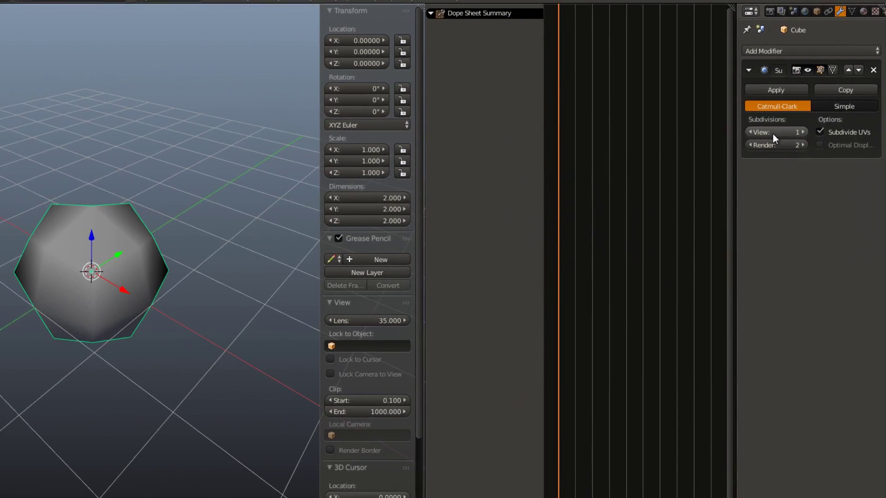
Keyframe the viewport subdivision level at 1 on frame 1 and 7 on frame 10.
right_click(797, 124)
click(733, 146)
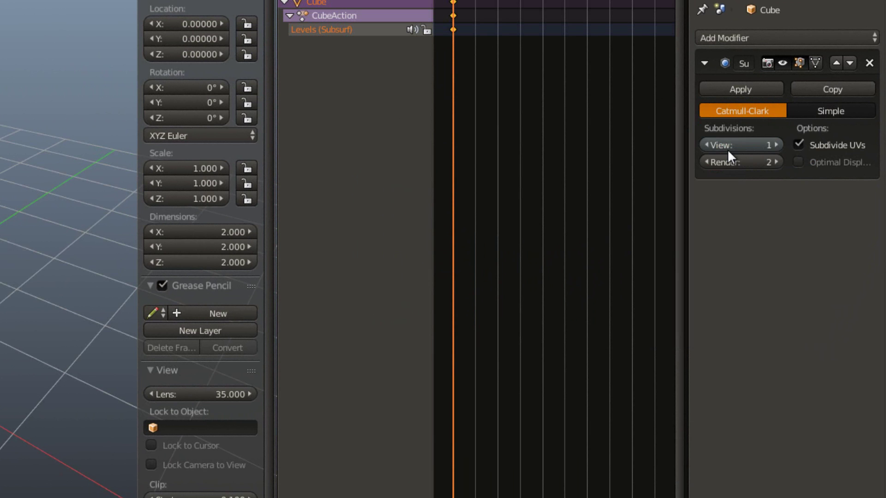
key(Right)
key(Right)
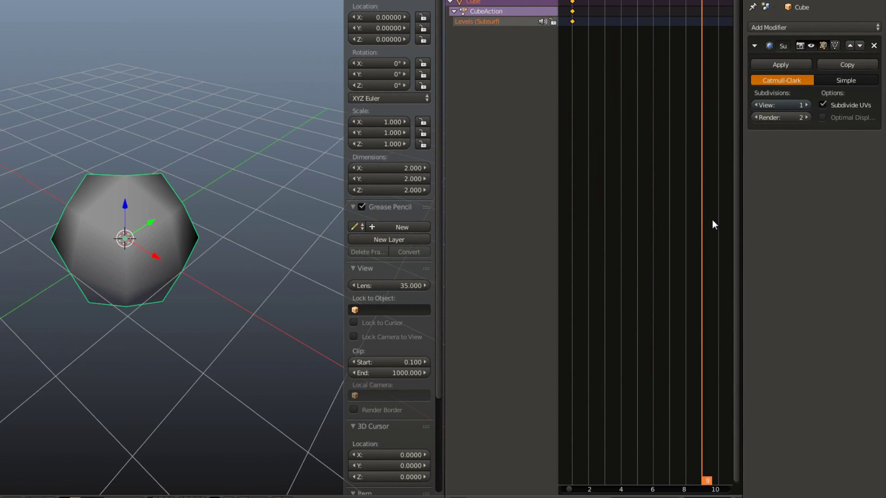
drag(631, 218, 714, 219)
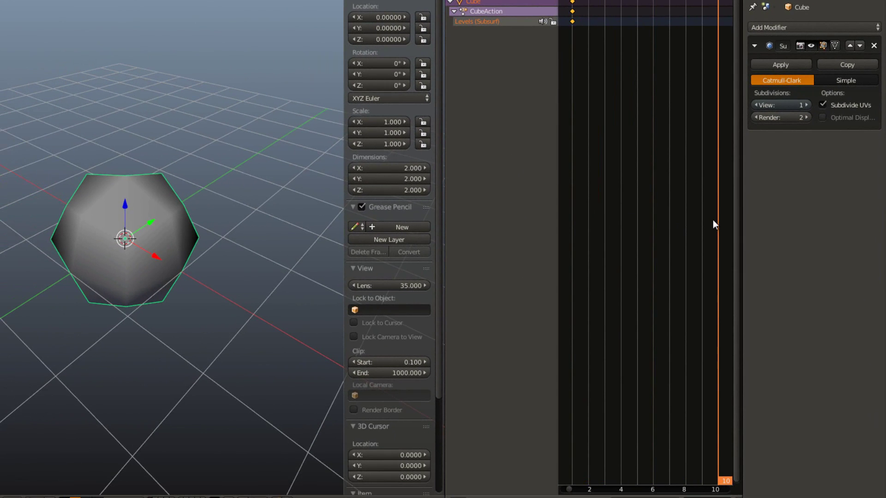
click(778, 105)
text(7)
key(Return)
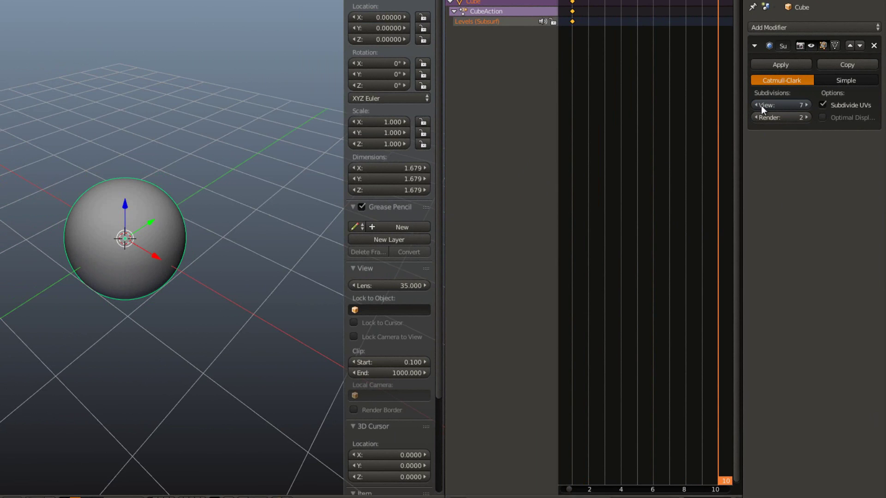
right_click(770, 106)
click(771, 106)
mouse_move(702, 141)
mouse_down()
mouse_move(605, 149)
mouse_move(716, 159)
mouse_move(568, 158)
mouse_up()
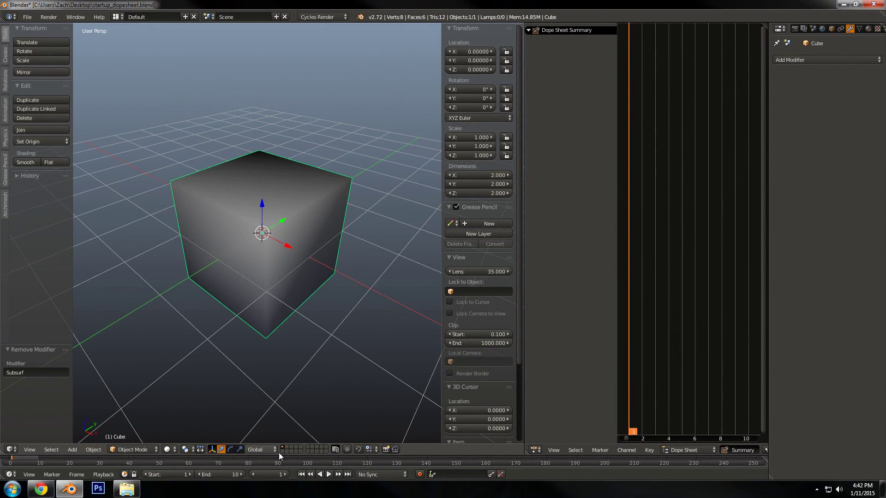
Enlarge the lower timeline area and change it into a Node Editor.
drag(279, 453, 280, 305)
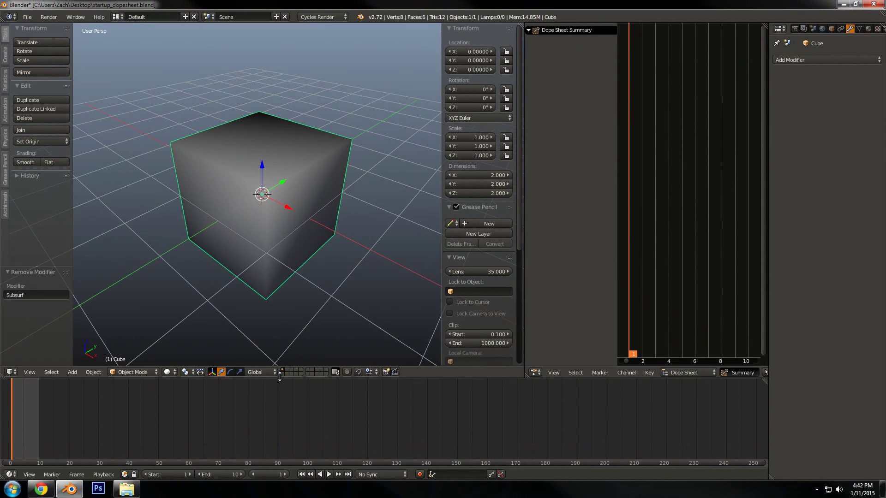
click(10, 474)
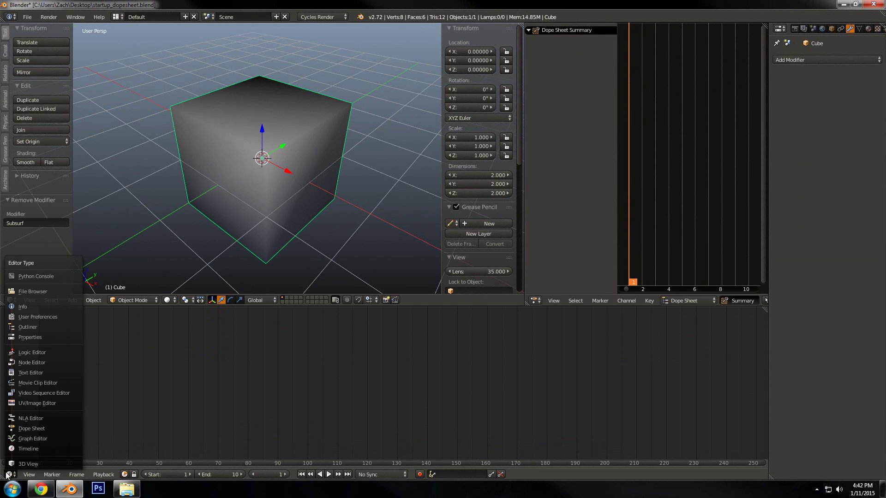
click(24, 362)
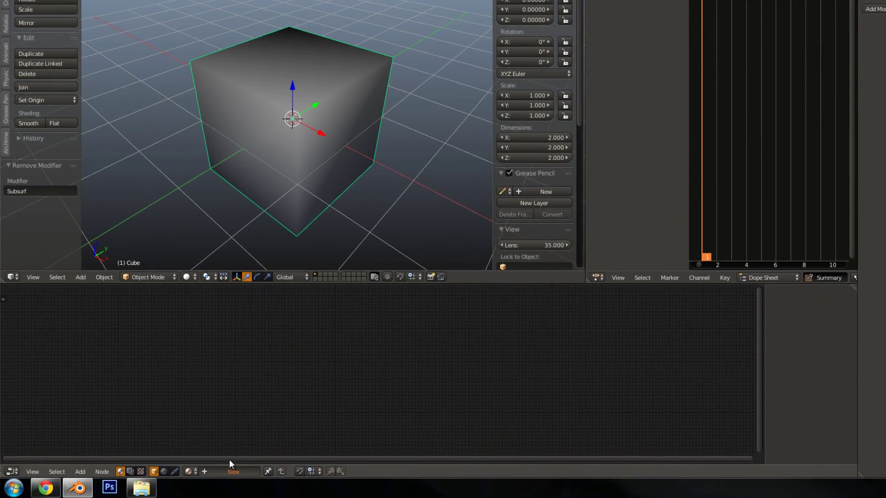
Create a new material, replace Diffuse BSDF with an Emission node linked to Surface.
click(209, 475)
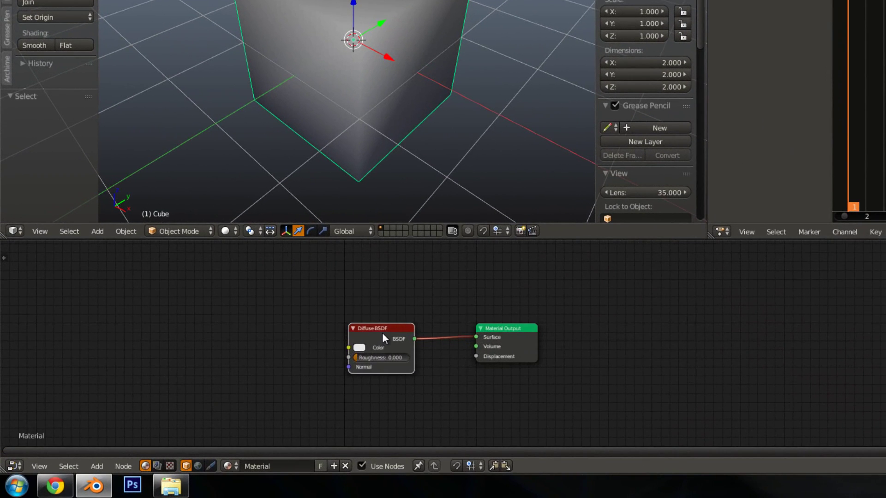
key(x)
key(shift+a)
click(383, 333)
text(emi)
key(Return)
click(403, 330)
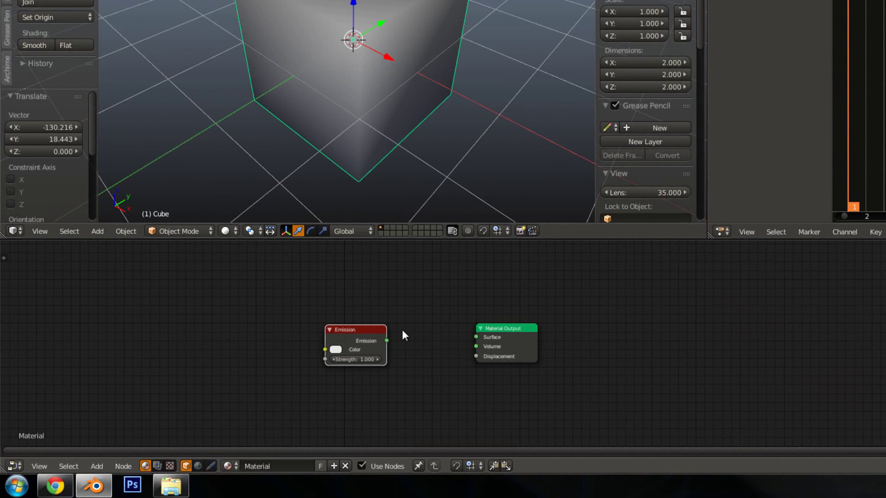
mouse_move(386, 341)
mouse_down()
mouse_move(475, 338)
mouse_move(426, 342)
mouse_up()
scroll(334, 329, up, 2)
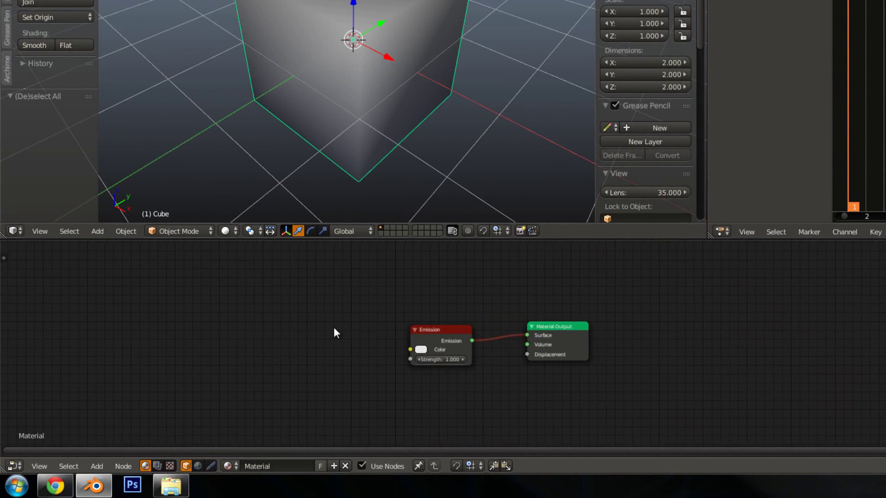
Feed a white RGB node into the Emission colour and preview in Rendered shading.
key(shift+a)
click(334, 328)
text(rgb)
key(Return)
click(242, 315)
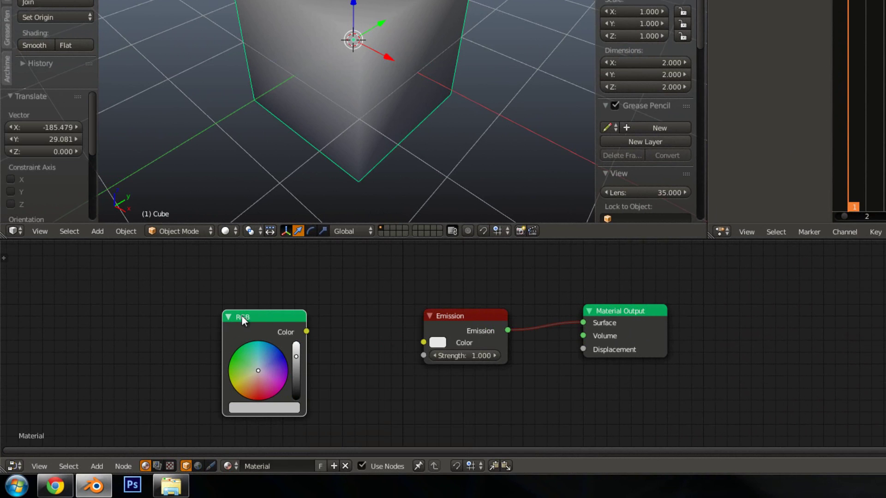
drag(306, 331, 423, 343)
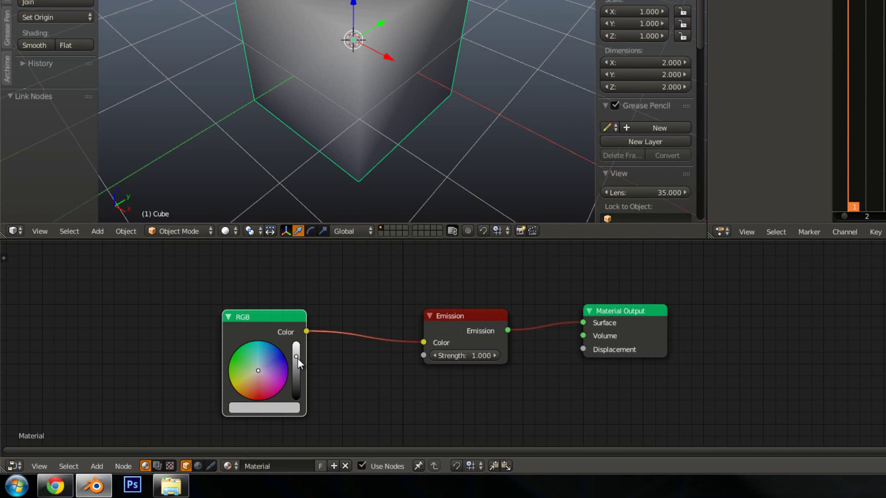
drag(296, 356, 298, 304)
key(z)
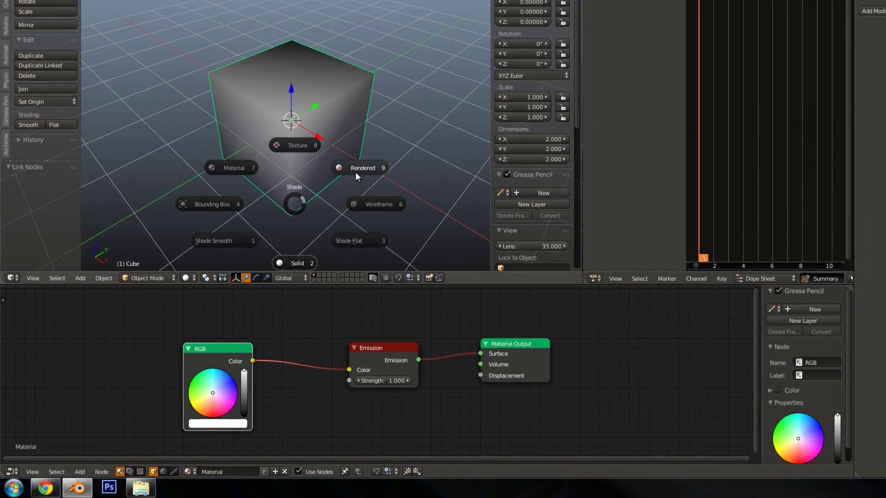
click(345, 178)
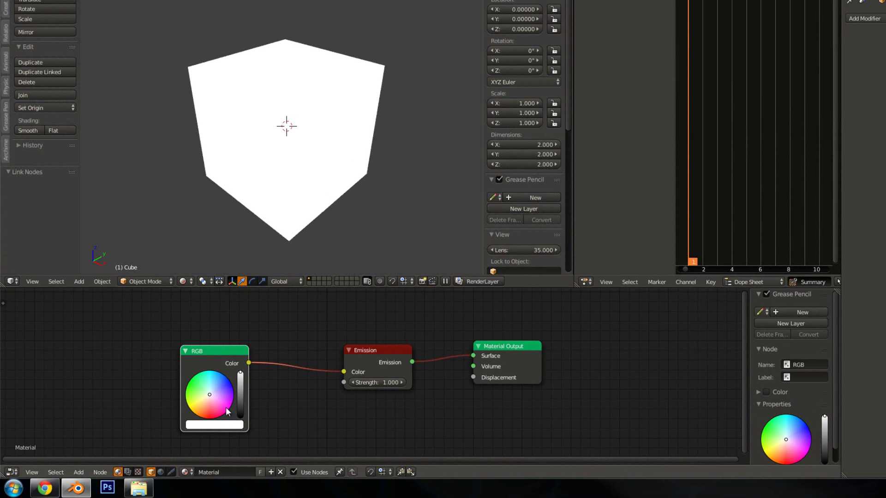
Set the RGB colour to bright green and keyframe it at frame 1.
click(202, 380)
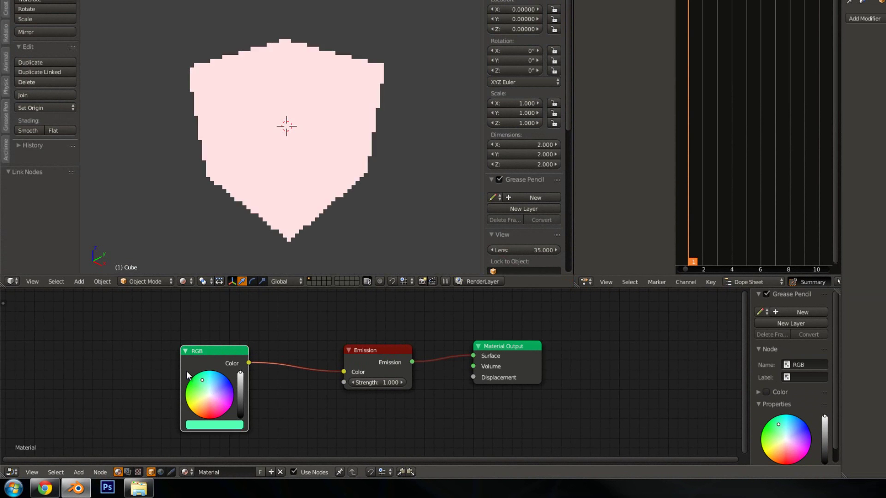
right_click(220, 427)
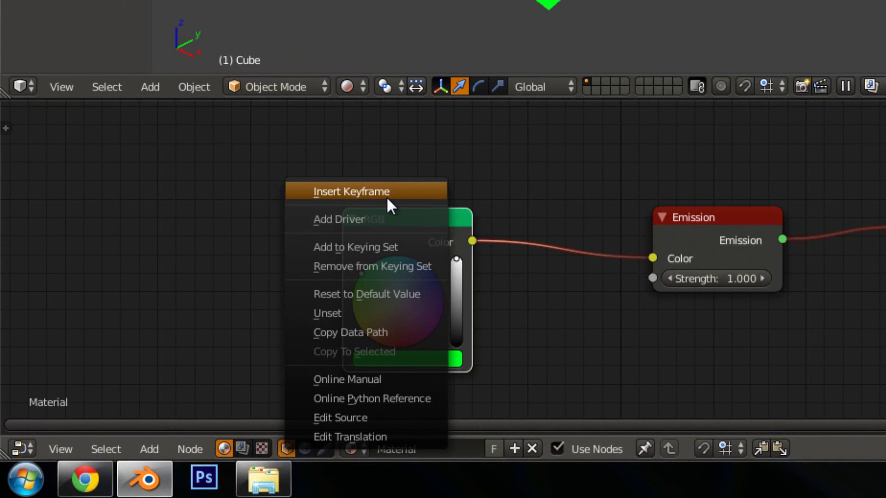
click(386, 196)
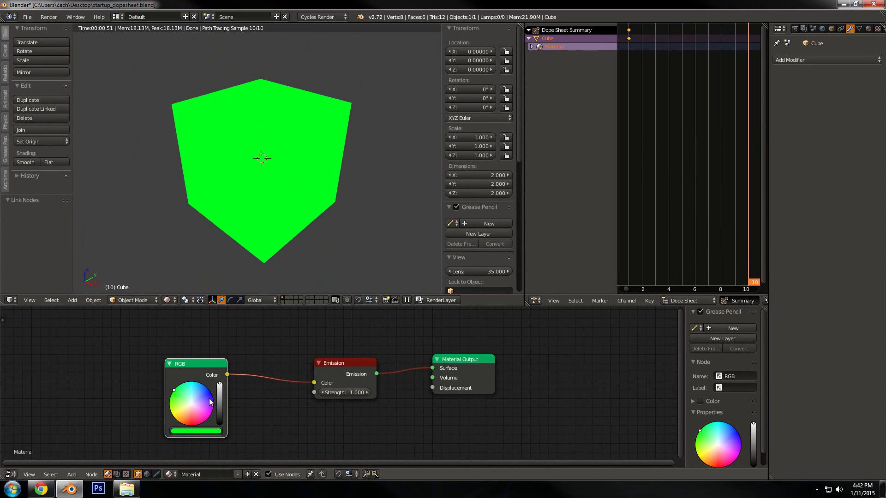
Keyframe a blue RGB colour at frame 10 and preview frames 1 and 10.
drag(198, 394, 231, 383)
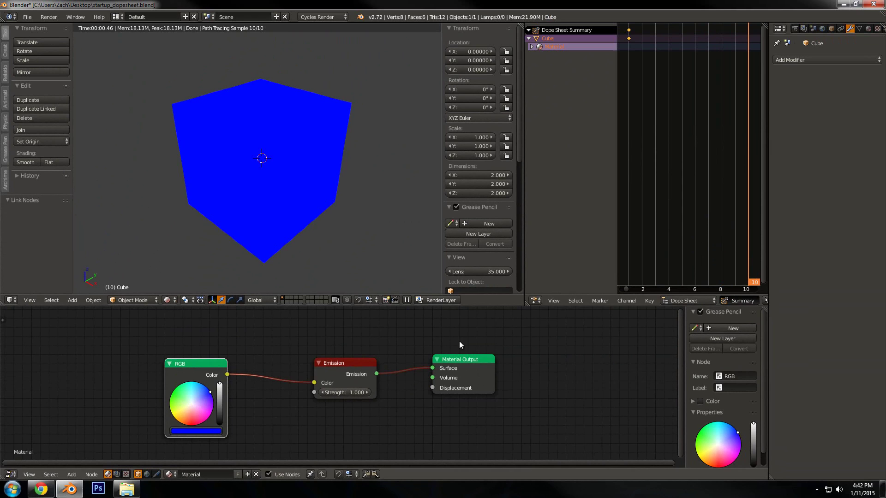
right_click(198, 429)
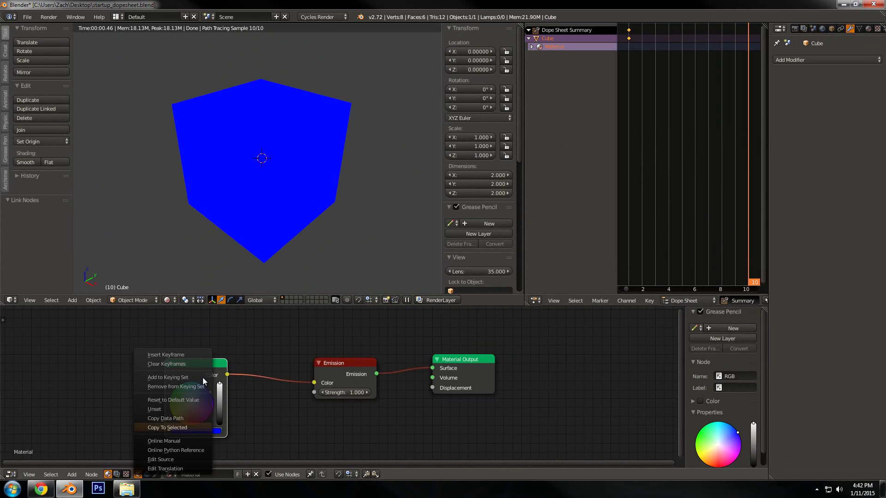
click(185, 357)
drag(644, 205, 625, 207)
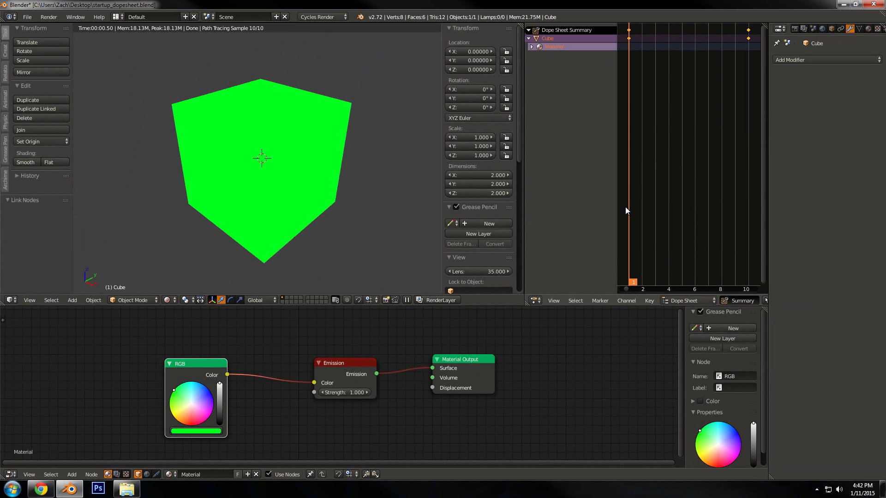
drag(729, 211, 749, 208)
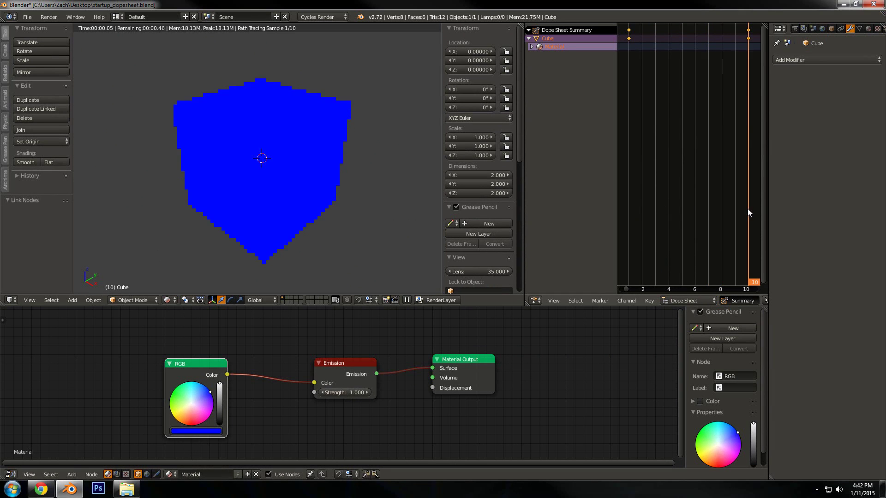
Change the colour to white, replace the frame 10 keyframe, and preview the change.
click(327, 369)
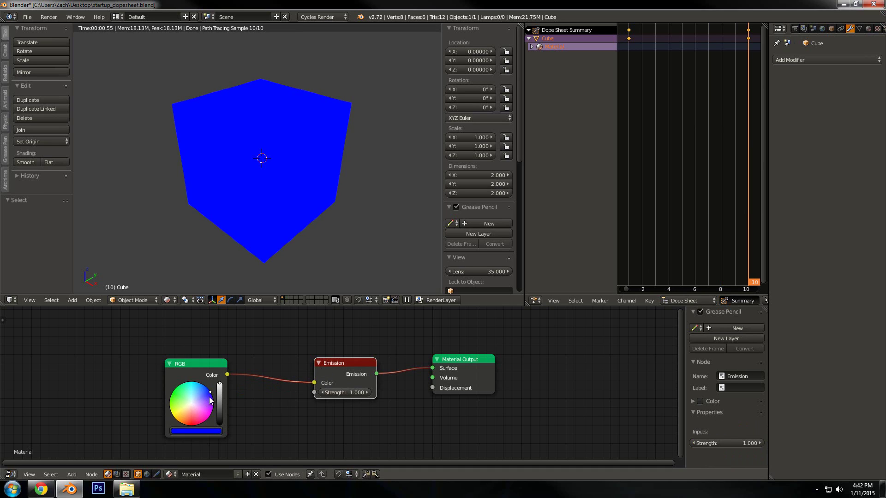
click(192, 403)
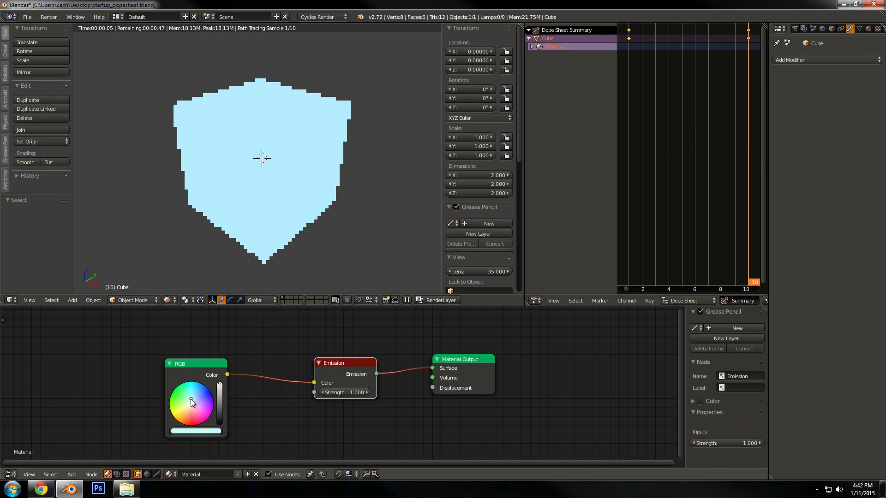
drag(191, 403, 192, 402)
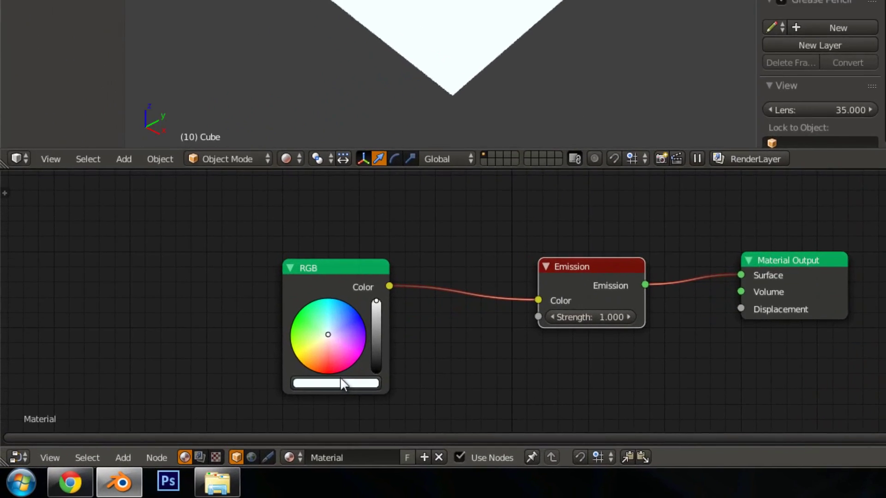
right_click(341, 384)
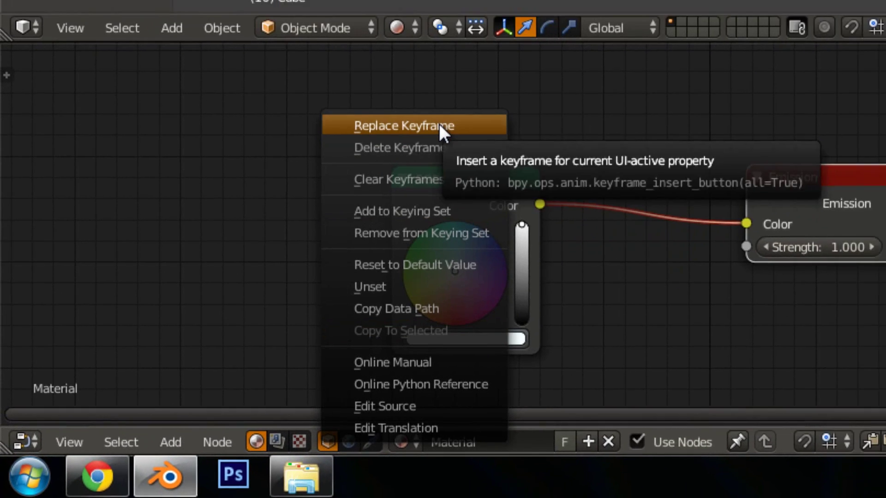
click(270, 231)
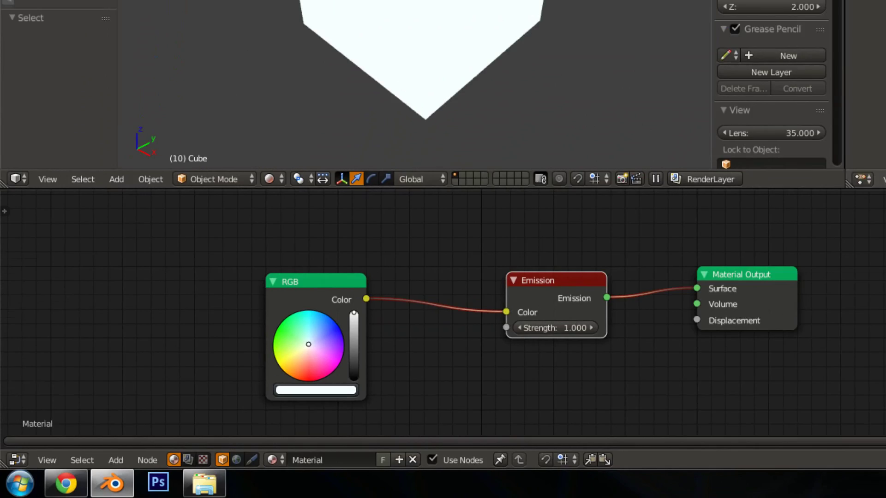
mouse_move(637, 244)
mouse_down()
mouse_move(749, 251)
mouse_move(632, 242)
mouse_up()
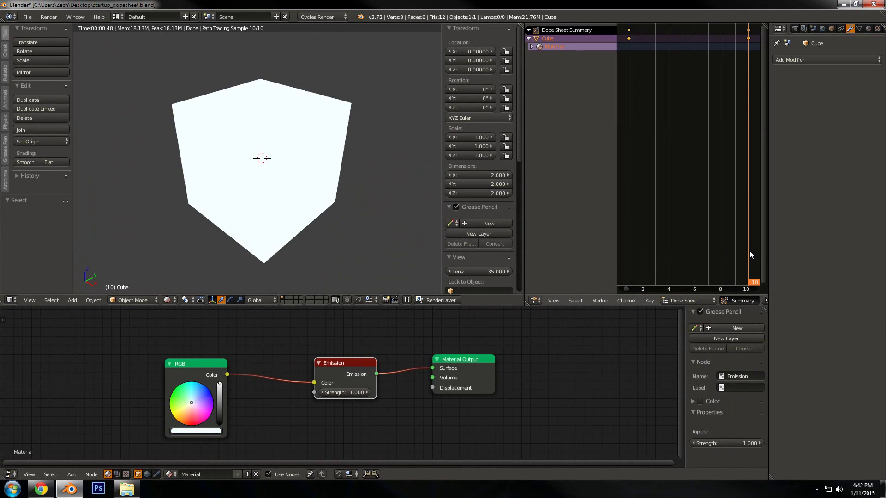
scroll(287, 376, down, 1)
scroll(286, 367, down, 1)
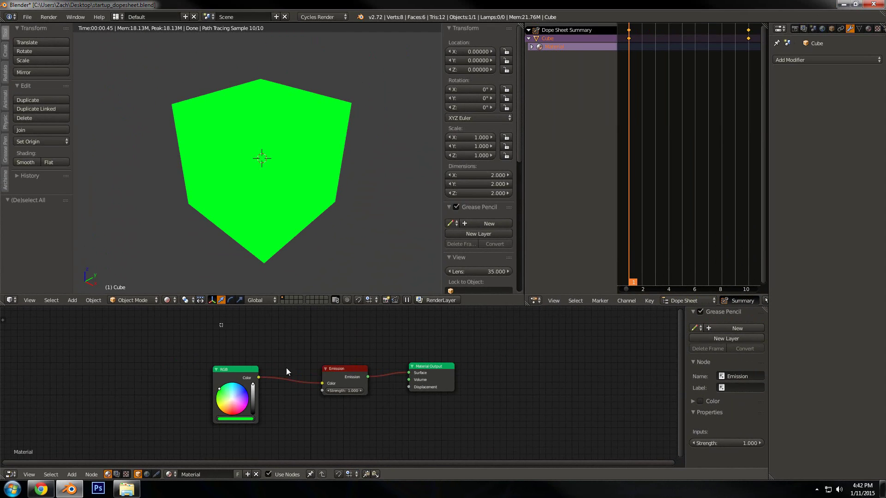
Shift the RGB and Emission nodes left, then add Diffuse BSDF and Mix Shader nodes.
drag(286, 368, 318, 401)
key(g)
click(280, 359)
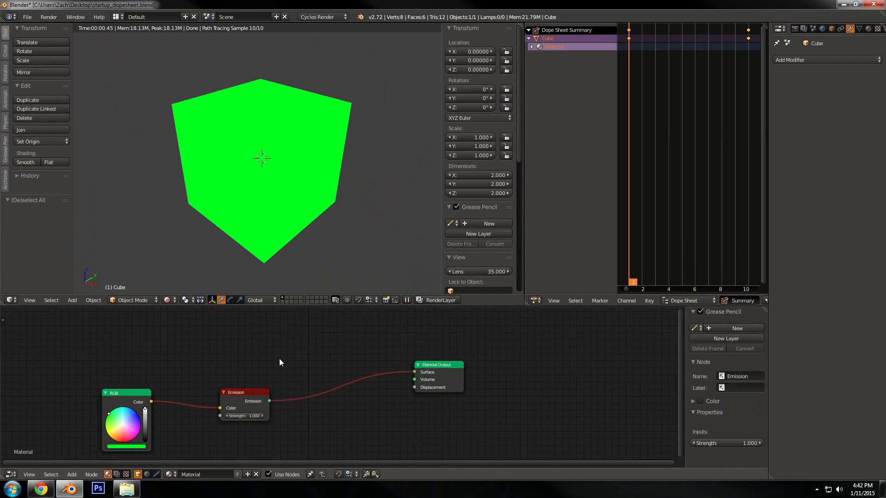
key(a)
scroll(279, 359, up, 1)
key(shift+a)
text(diff)
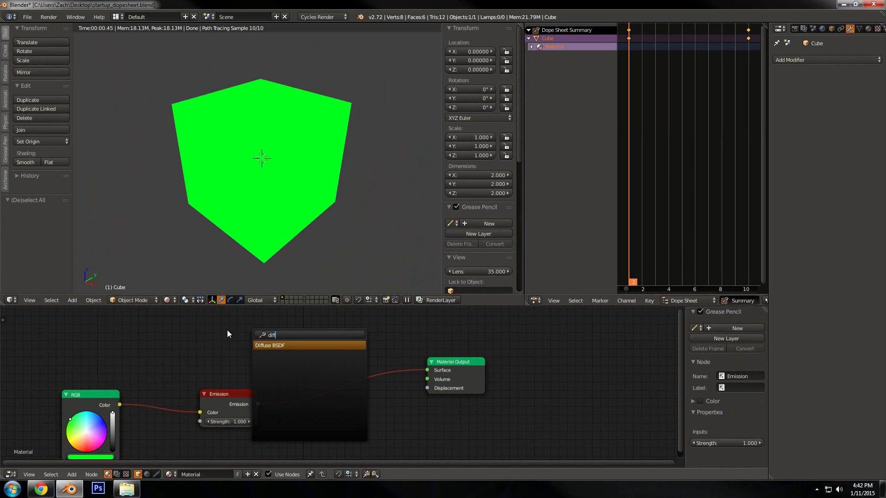
key(Return)
click(216, 328)
key(shift+a)
text(mix)
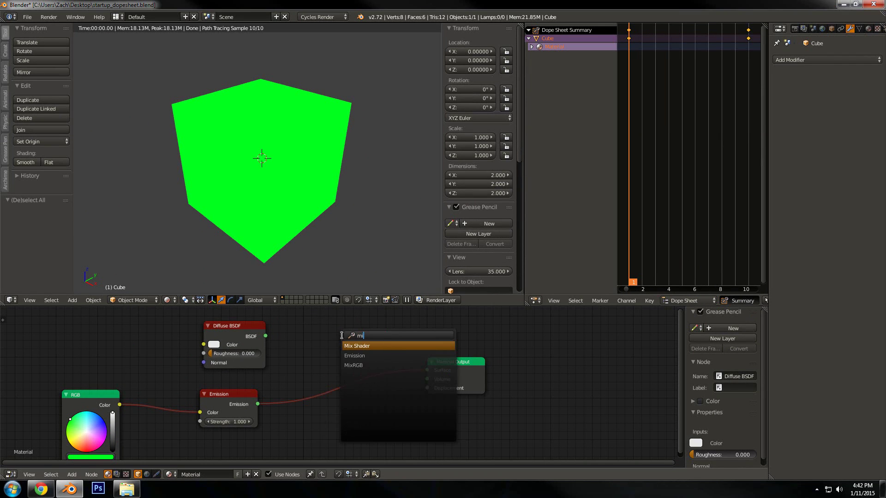
key(Return)
click(330, 337)
Link Diffuse and Emission into Mix Shader, Mix to Surface, RGB to Diffuse Color.
drag(266, 335, 315, 356)
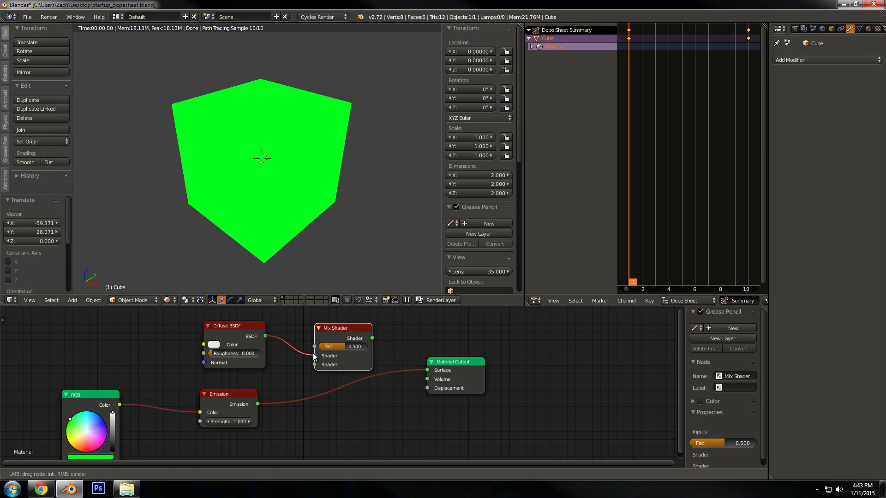
drag(257, 404, 315, 365)
drag(373, 338, 422, 366)
drag(364, 345, 353, 377)
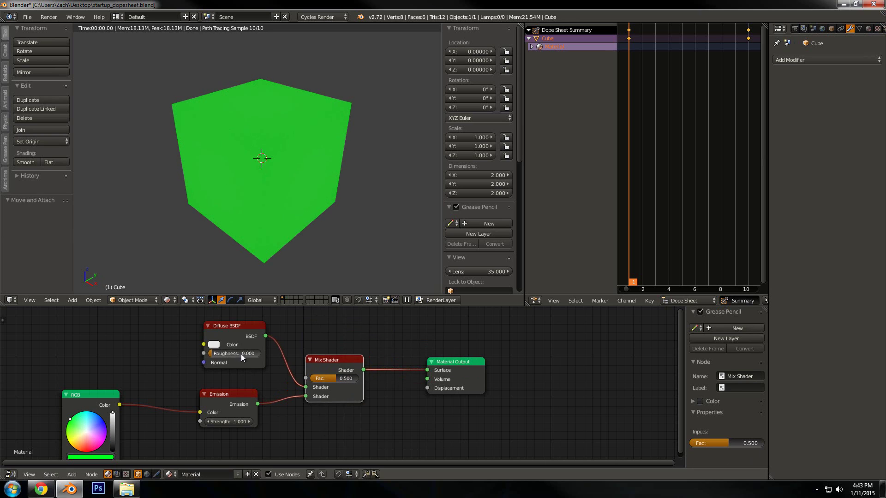
mouse_move(119, 405)
mouse_down()
mouse_move(203, 344)
mouse_move(225, 346)
mouse_up()
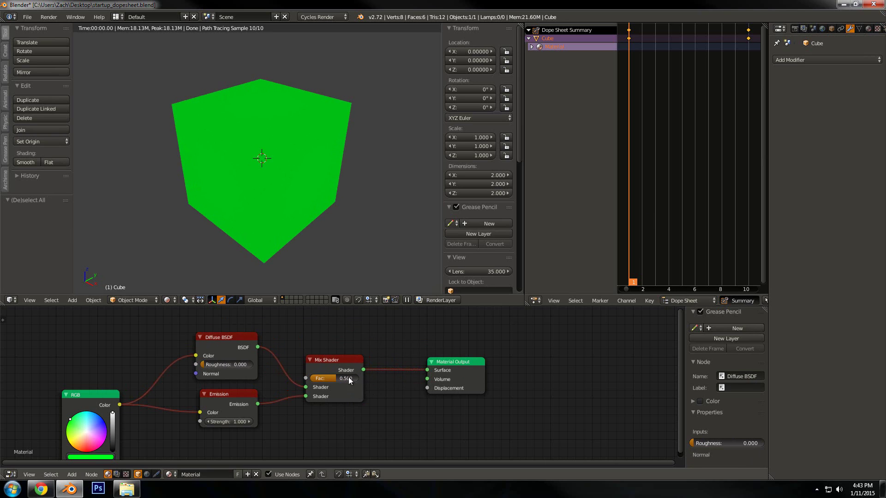
Set the Mix Shader factor to 0 and keyframe it at frame 1.
drag(340, 380, 297, 379)
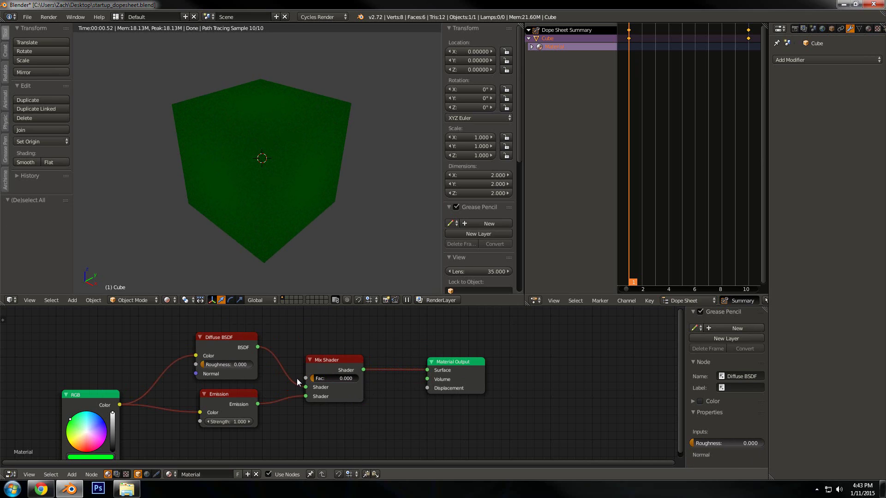
drag(297, 379, 429, 380)
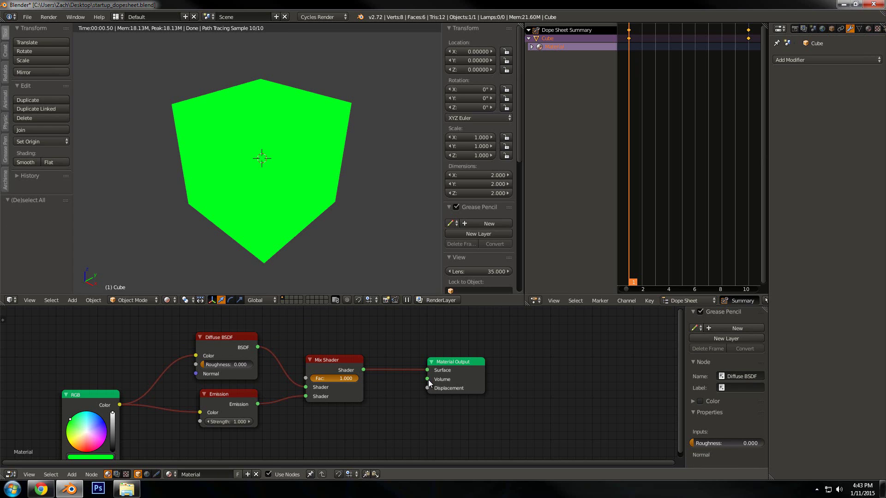
drag(429, 380, 255, 376)
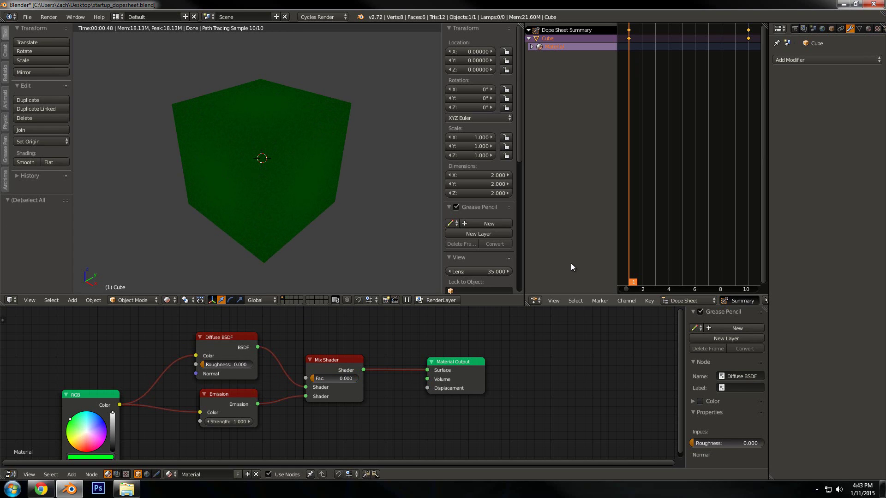
right_click(325, 379)
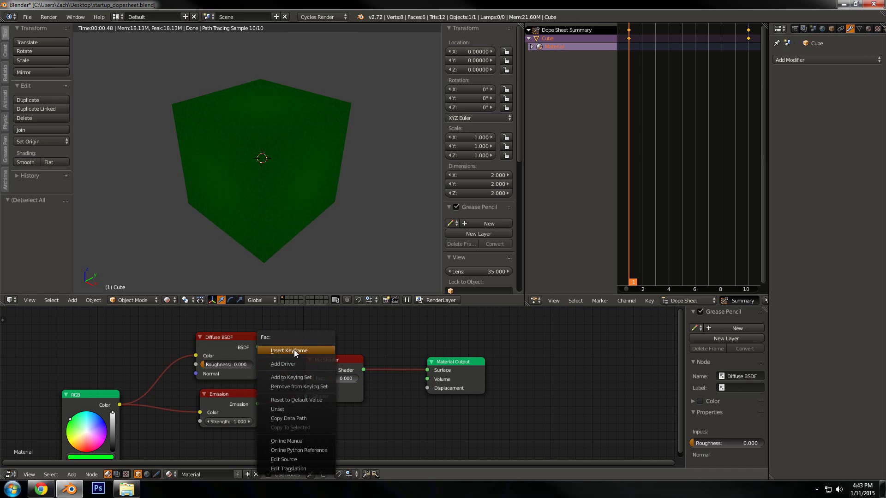
click(295, 350)
Keyframe factor 1 at frame 10, then preview back to the dark green frame 1.
drag(650, 266, 746, 262)
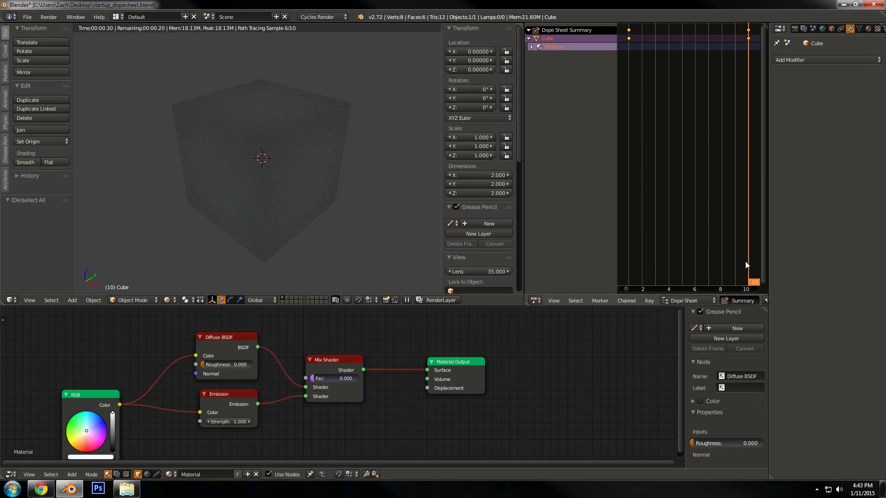
drag(319, 379, 374, 377)
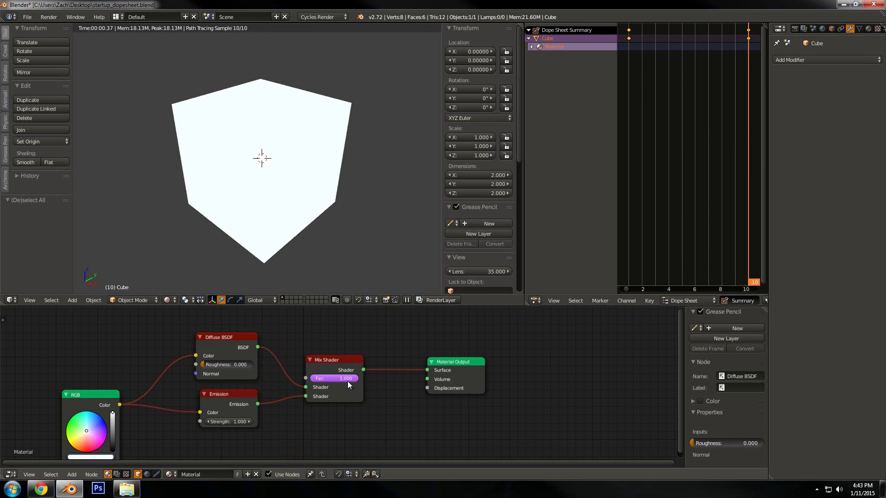
right_click(342, 380)
click(303, 357)
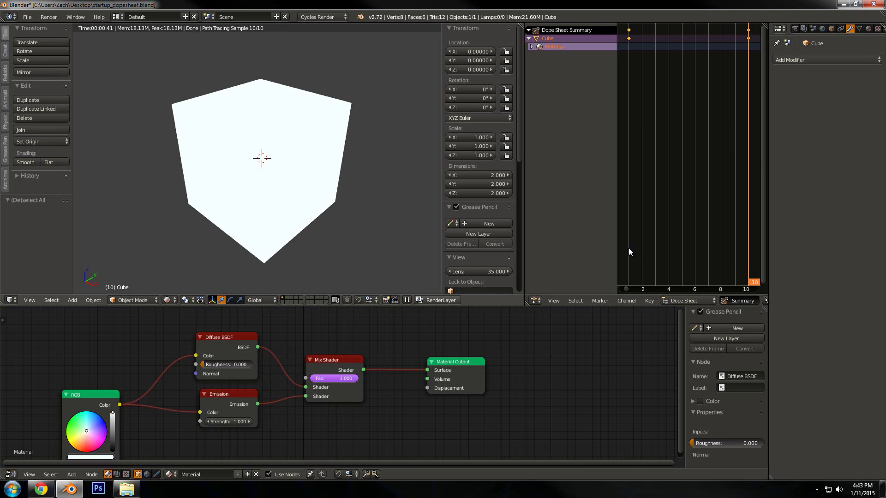
mouse_move(665, 232)
mouse_down()
mouse_move(627, 232)
mouse_move(686, 218)
mouse_up()
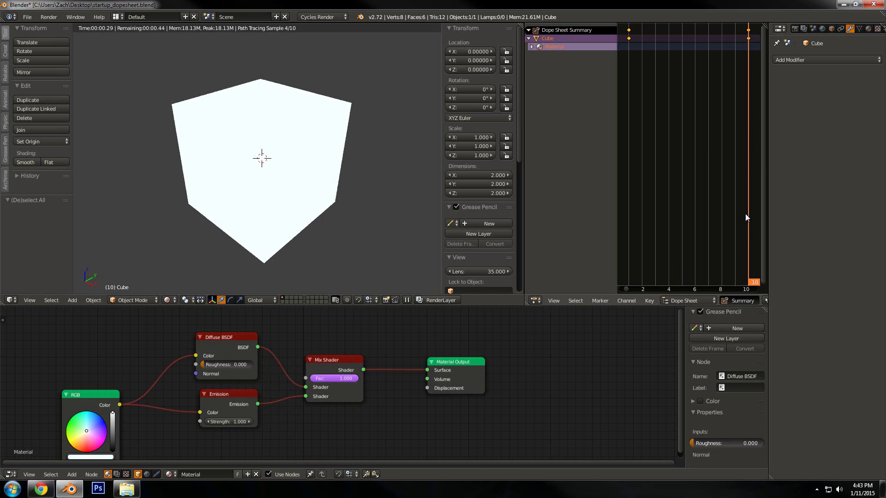
click(632, 219)
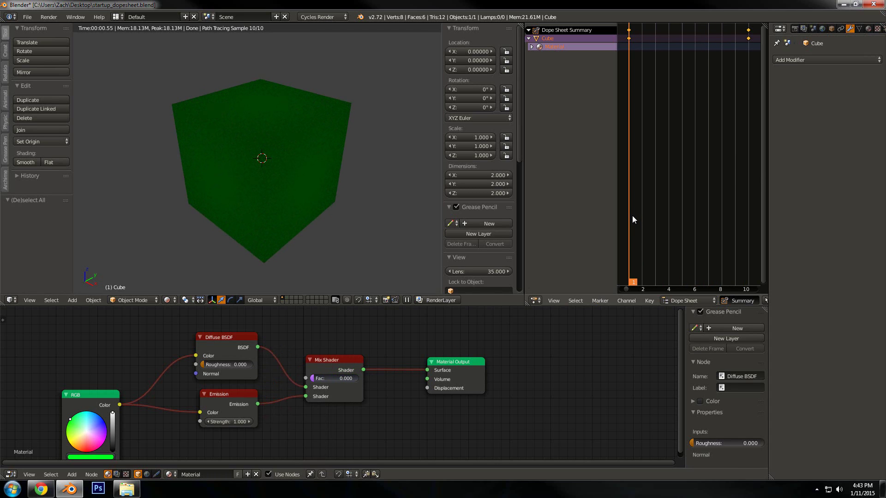